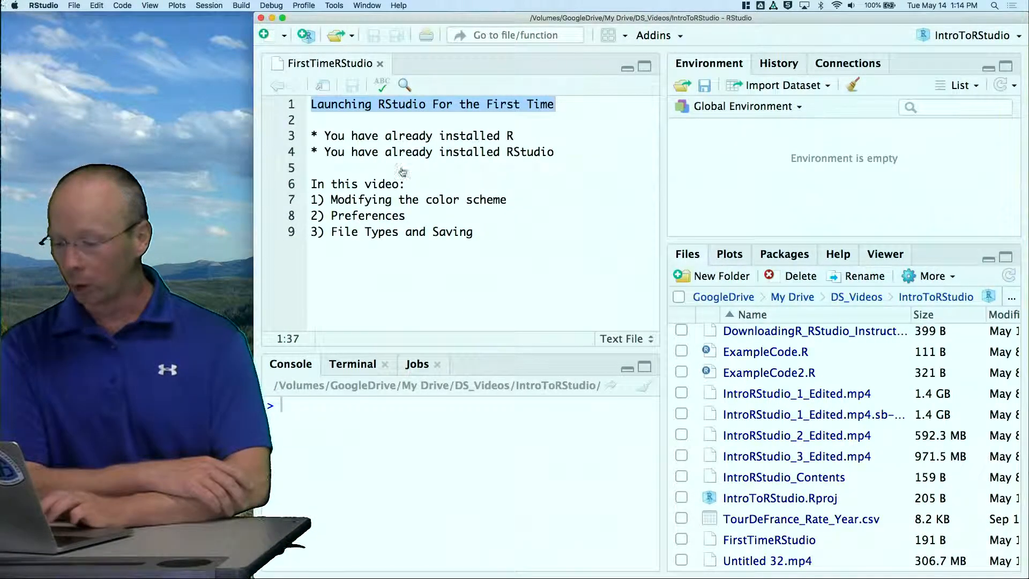
left_click(359, 136)
left_click_drag(308, 134, 562, 133)
left_click(563, 133)
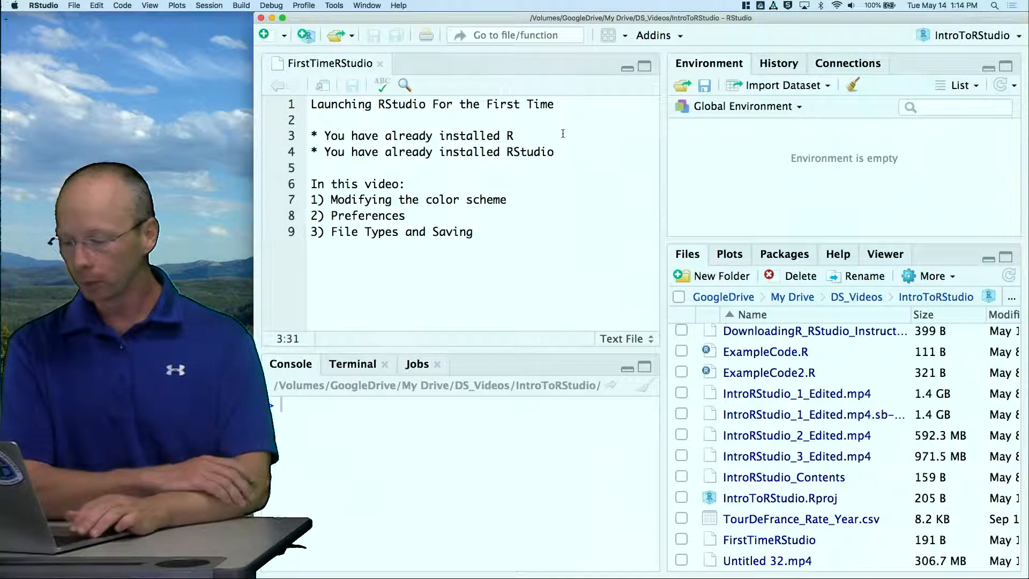
key("shift+Down")
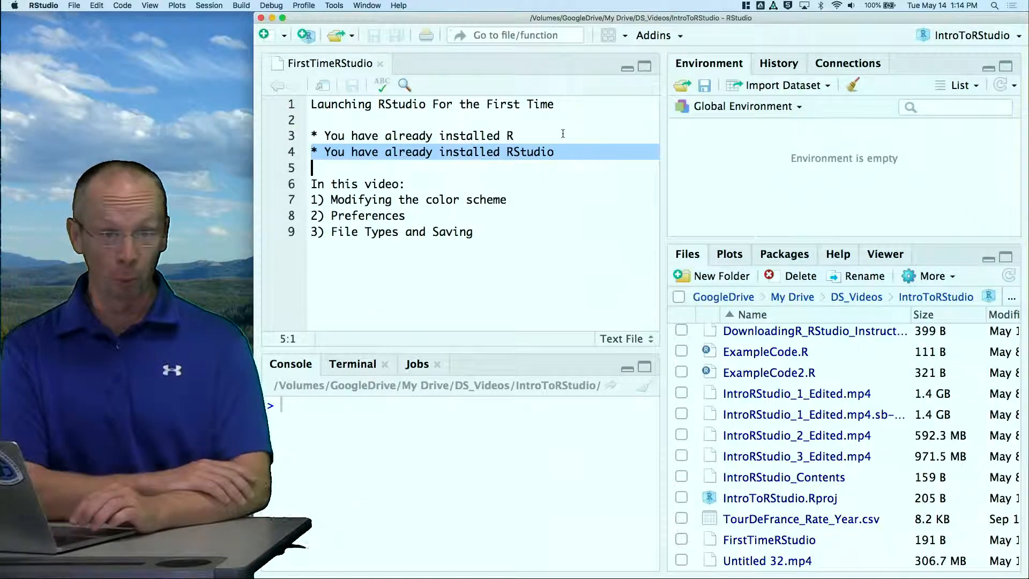
key("Right")
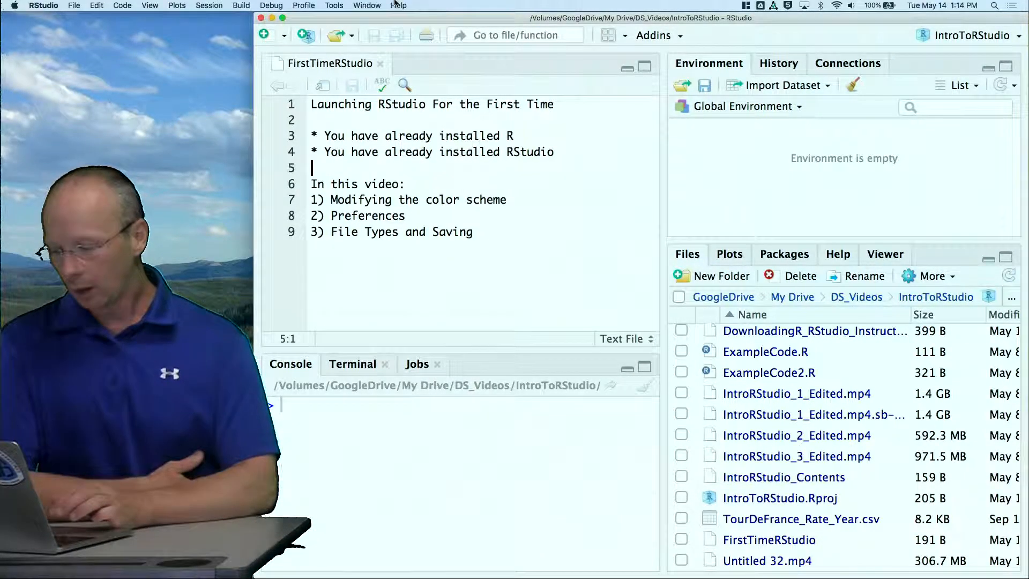
Set the editor theme to Twilight in the global appearance options and apply it without restarting
left_click(333, 5)
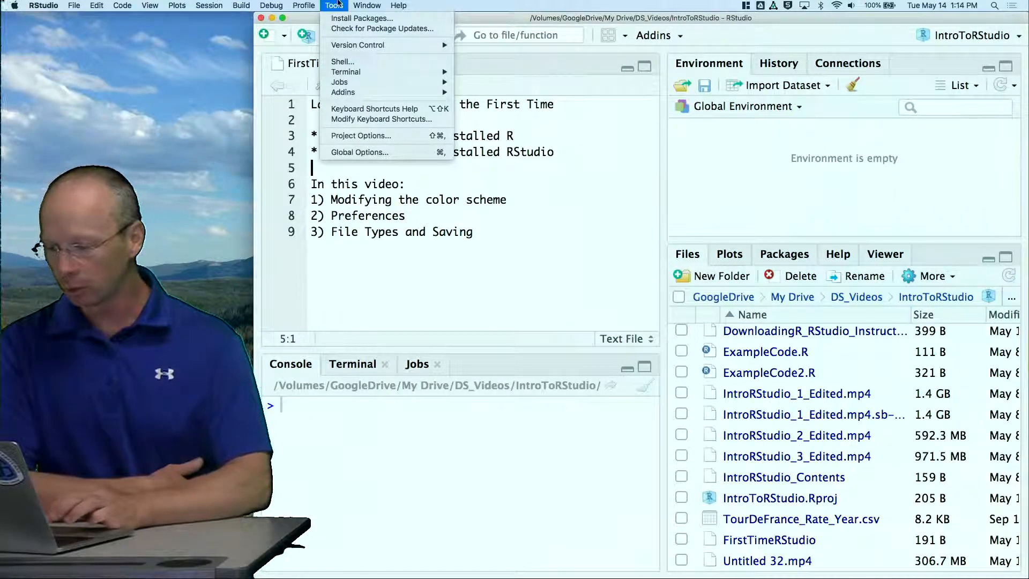
left_click(360, 150)
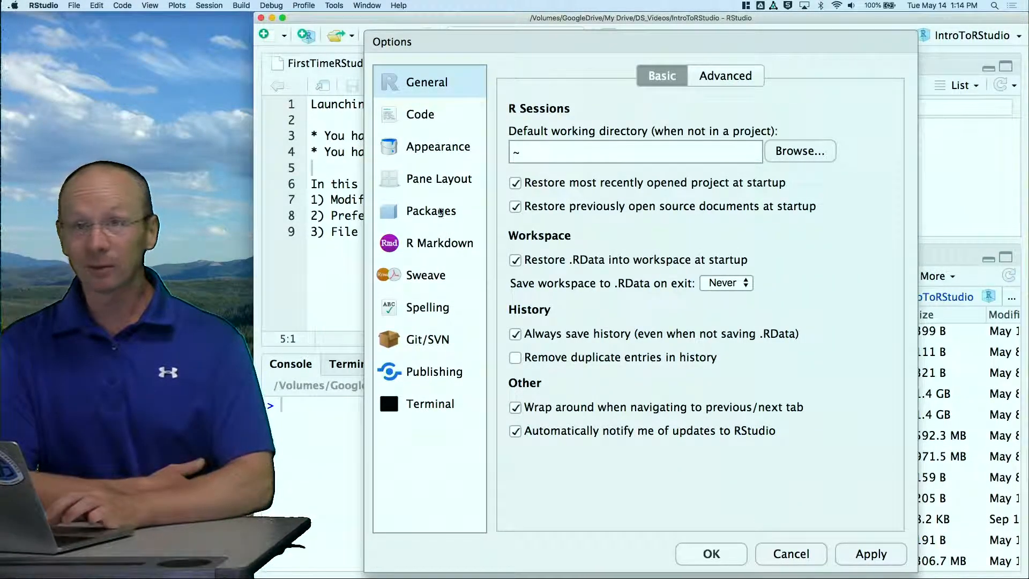
left_click(427, 151)
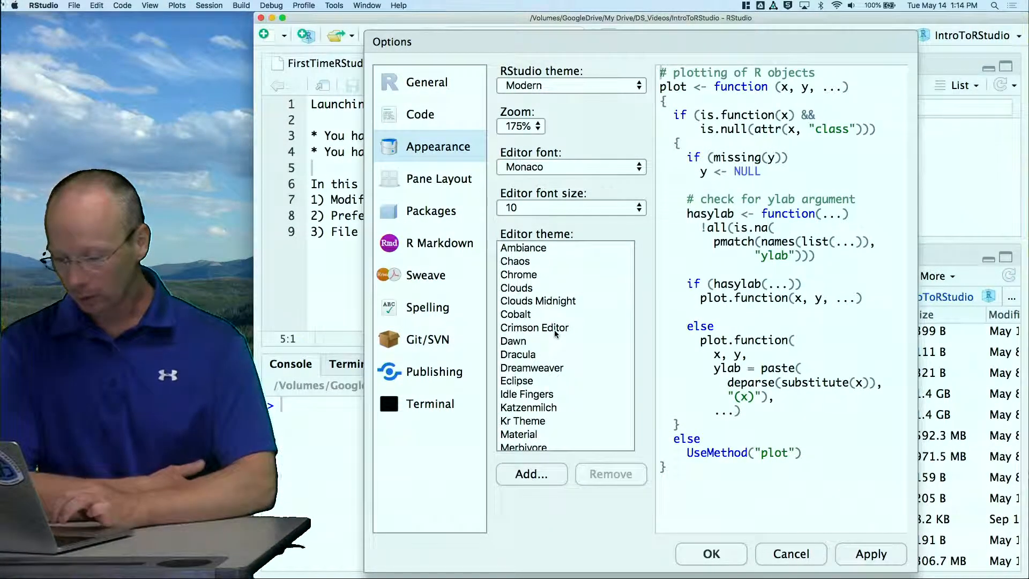
scroll(555, 333, "down", 5)
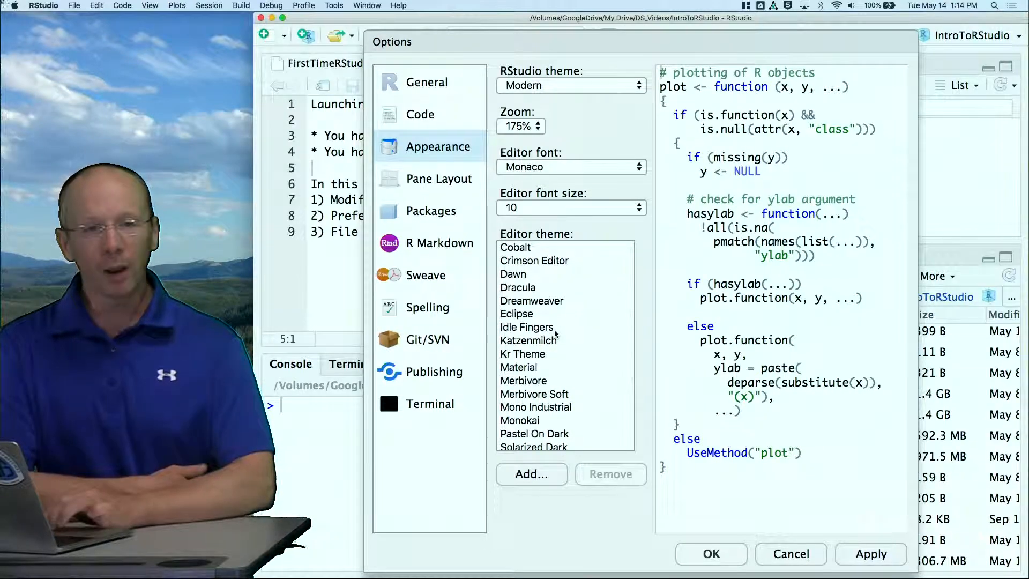
scroll(555, 333, "down", 5)
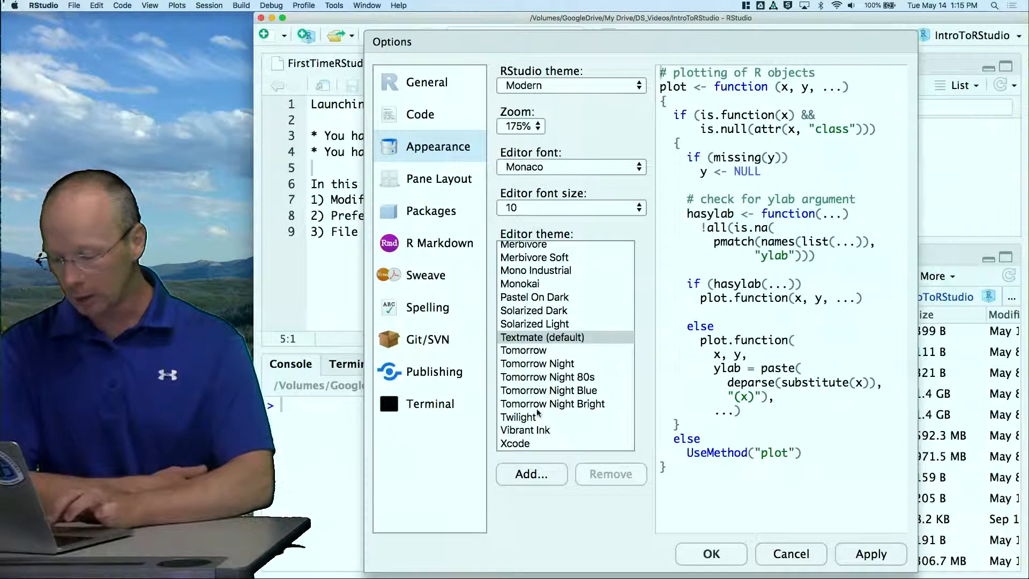
left_click(534, 417)
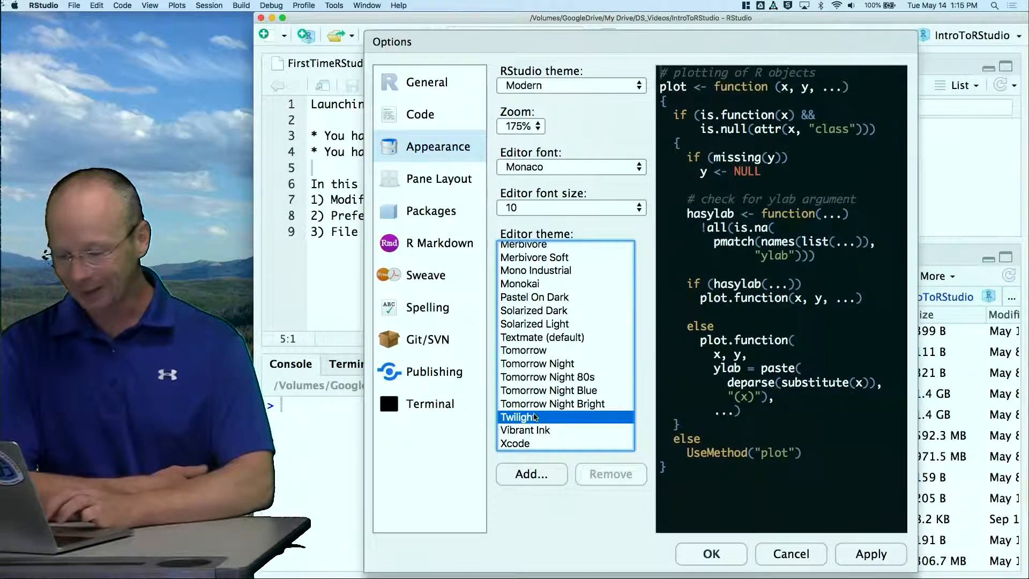
left_click(850, 558)
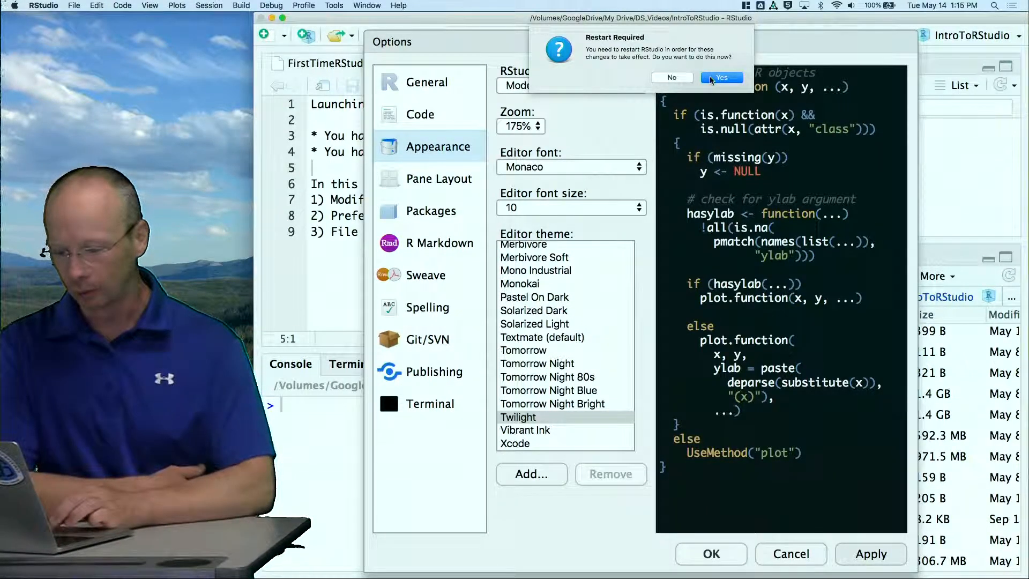
left_click(671, 78)
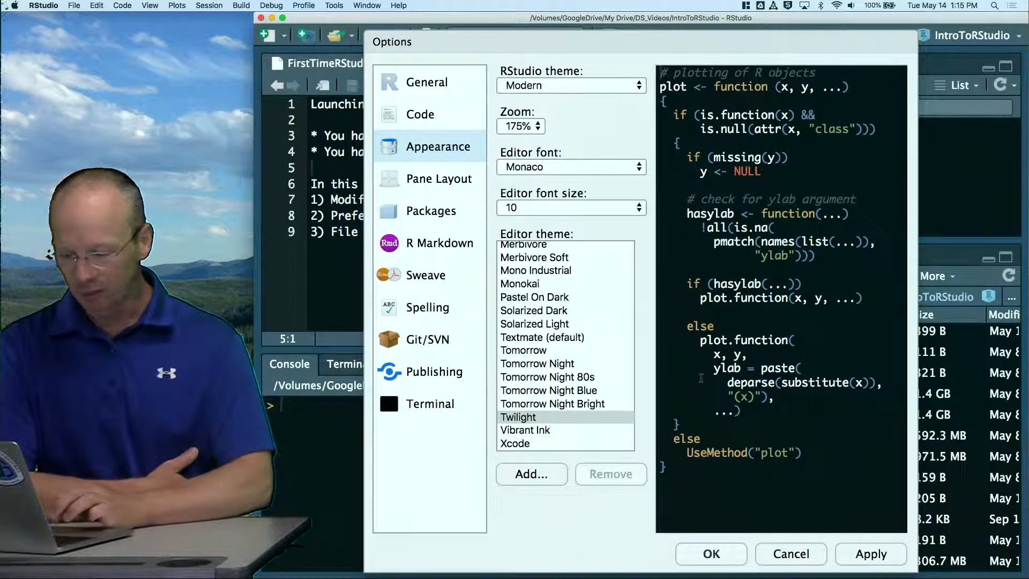
left_click(715, 552)
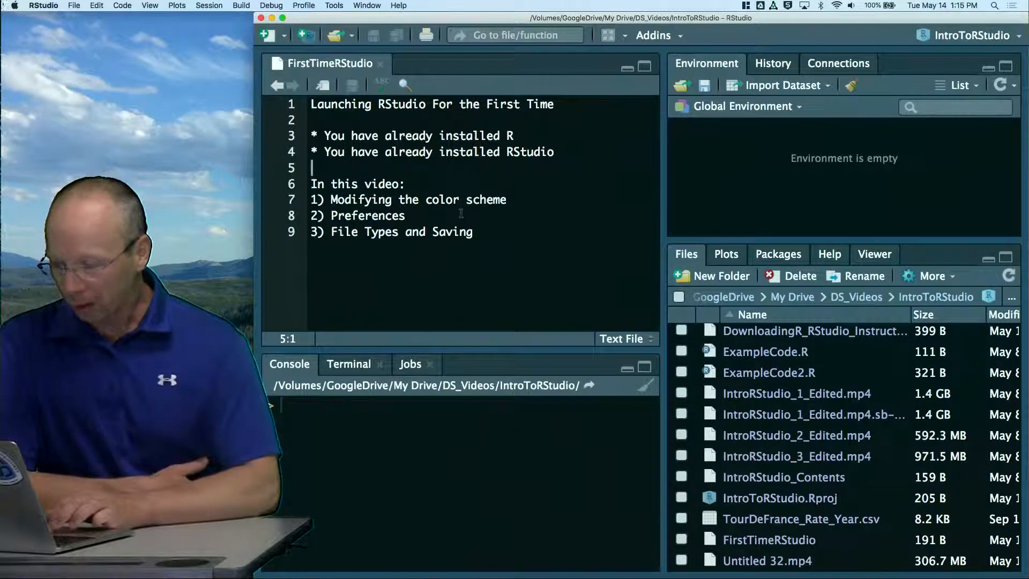
View the general preferences through the application's own preferences entry and close them without changes
left_click(69, 4)
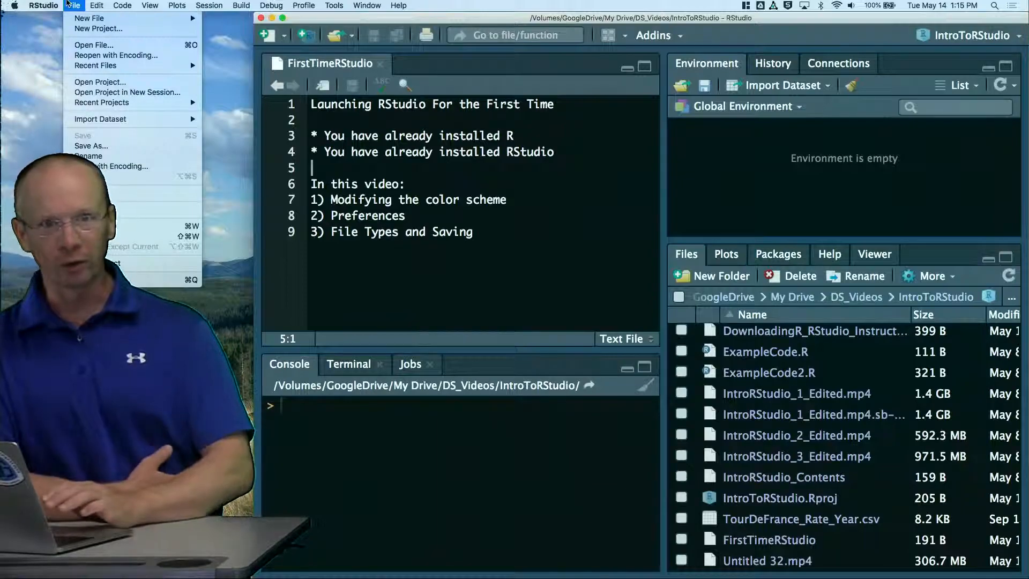
mouse_move(43, 4)
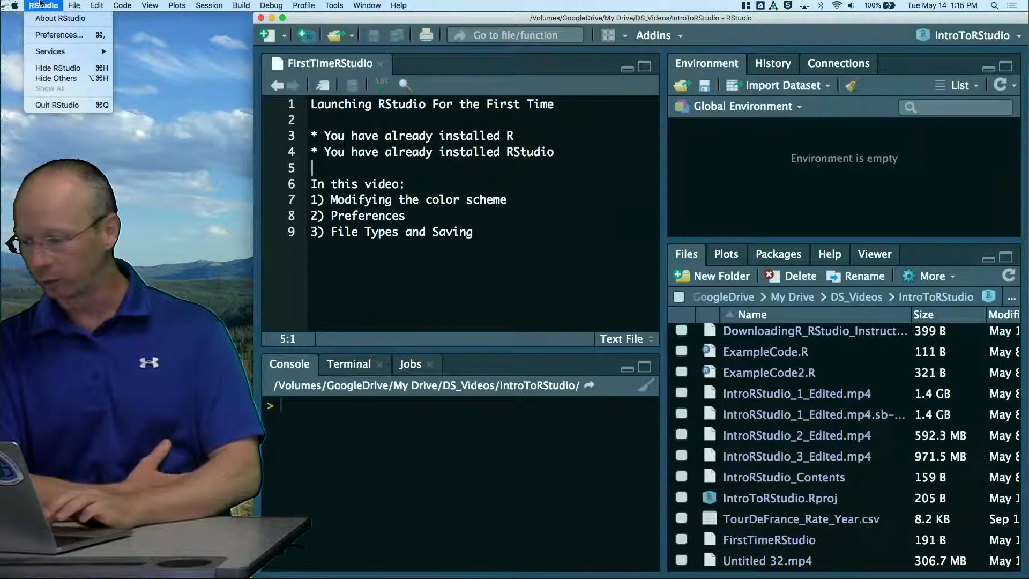
left_click(52, 36)
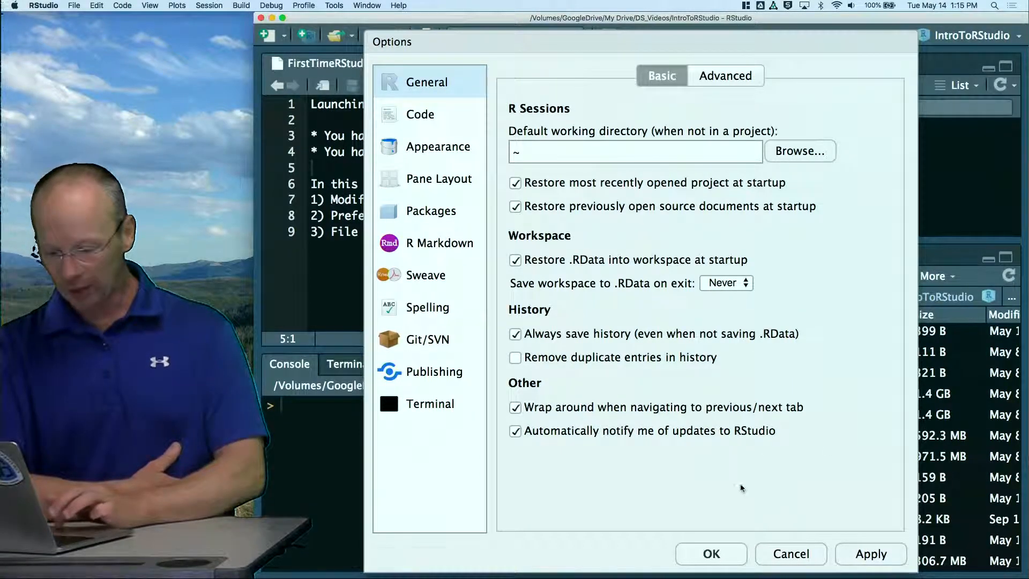
left_click(788, 551)
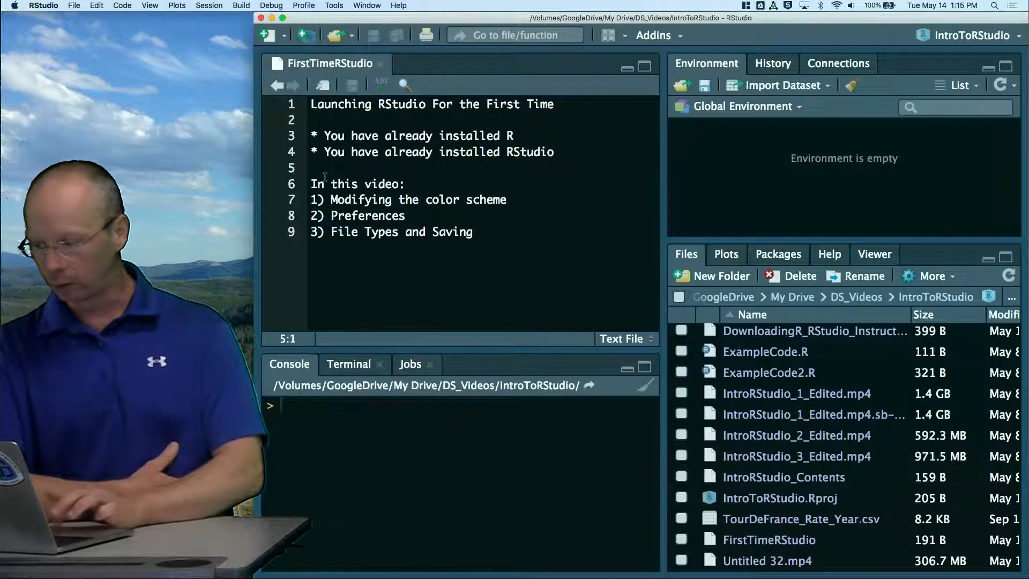
left_click(44, 6)
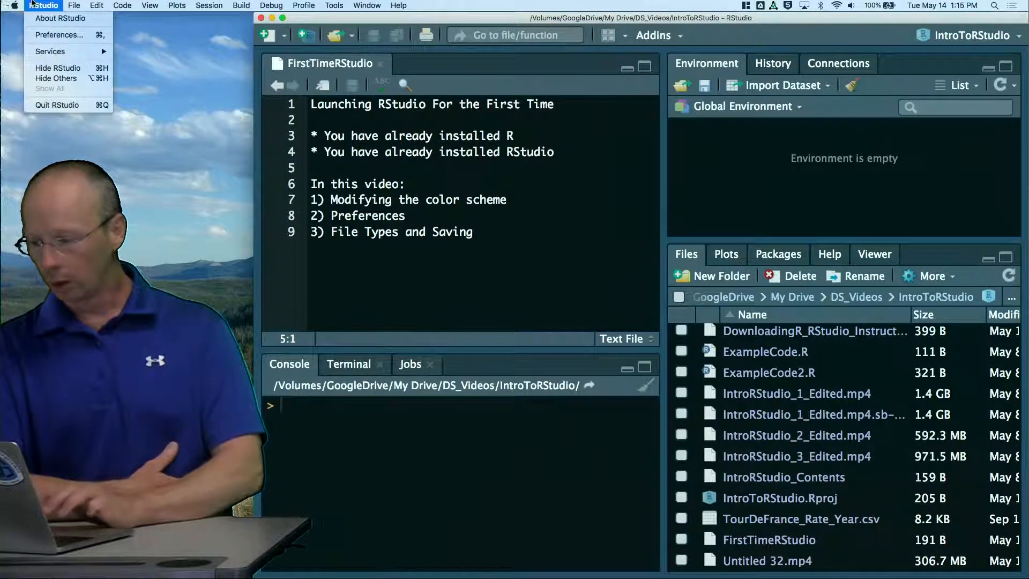
left_click(44, 36)
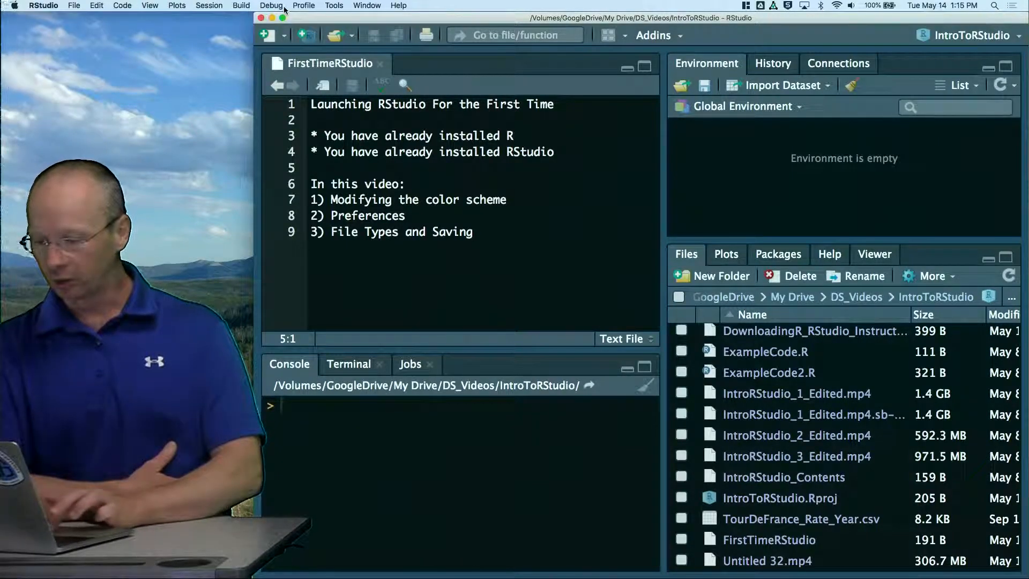
Review the editing and display settings for code in the global options and close the dialog
left_click(334, 5)
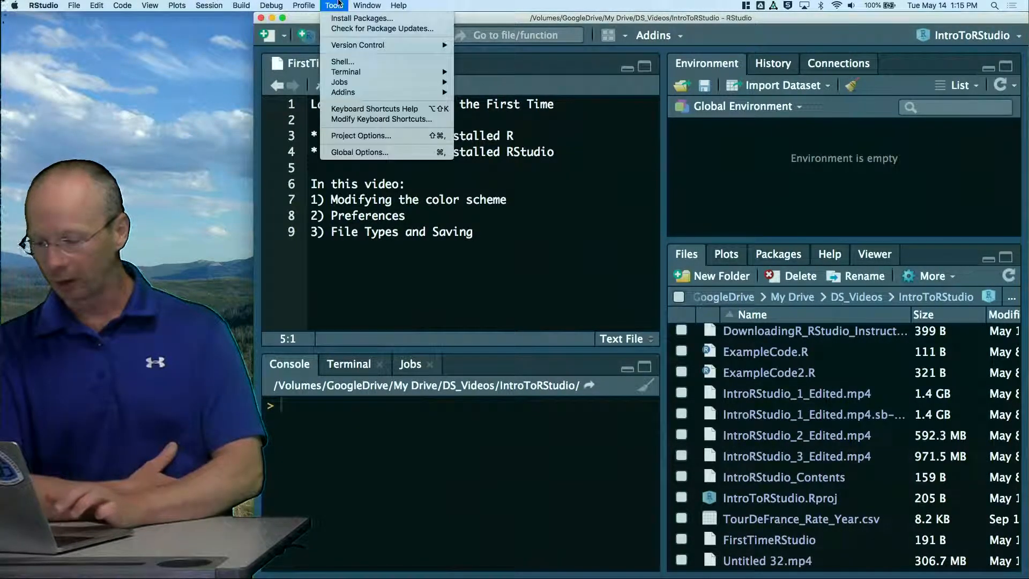
left_click(360, 152)
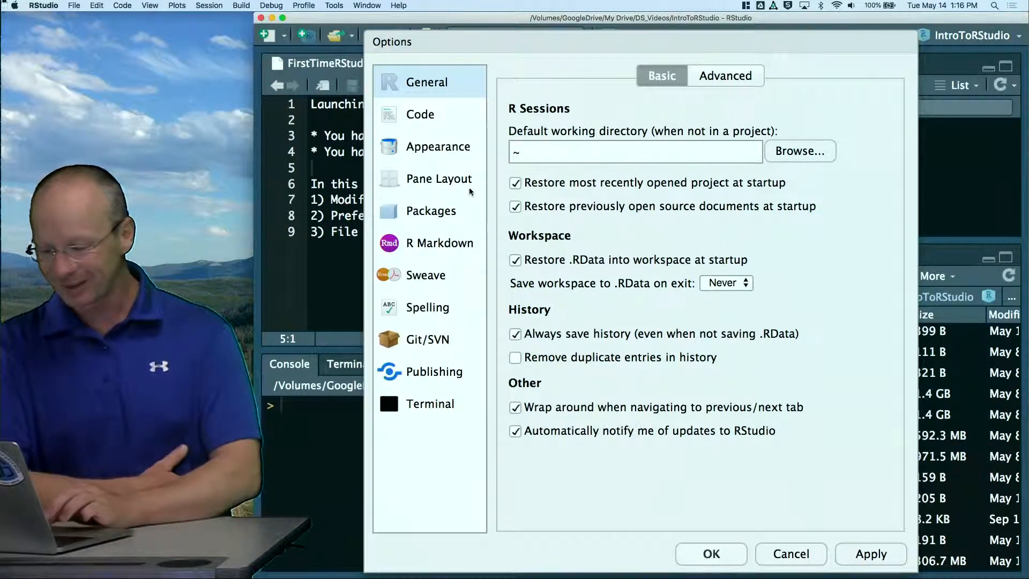
left_click(431, 115)
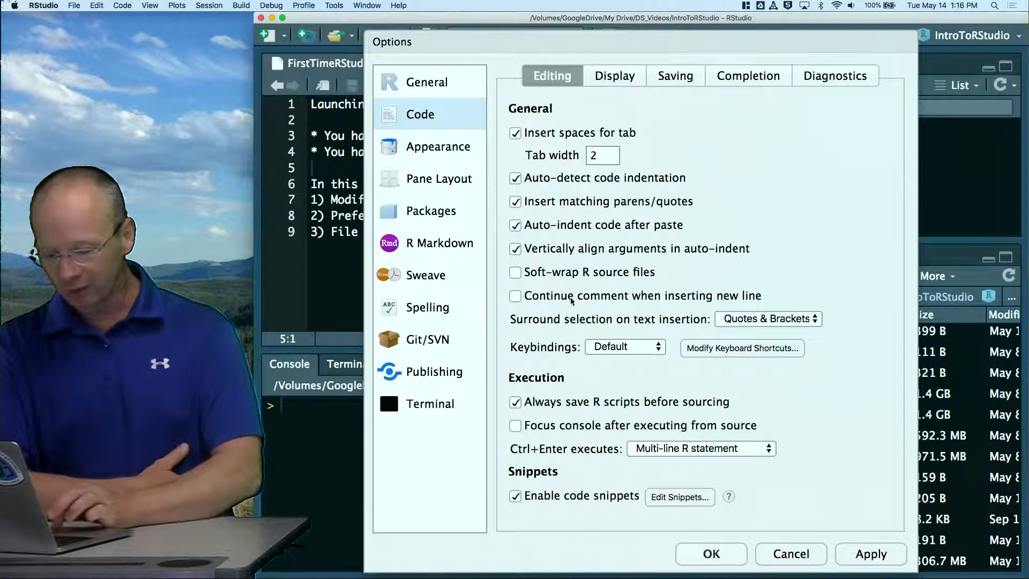
left_click(619, 85)
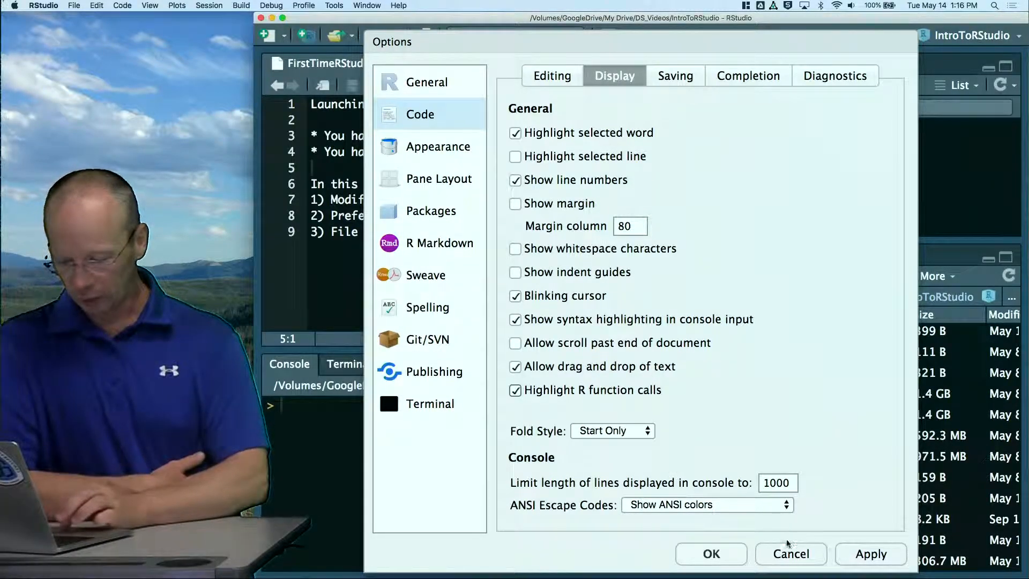
left_click(735, 552)
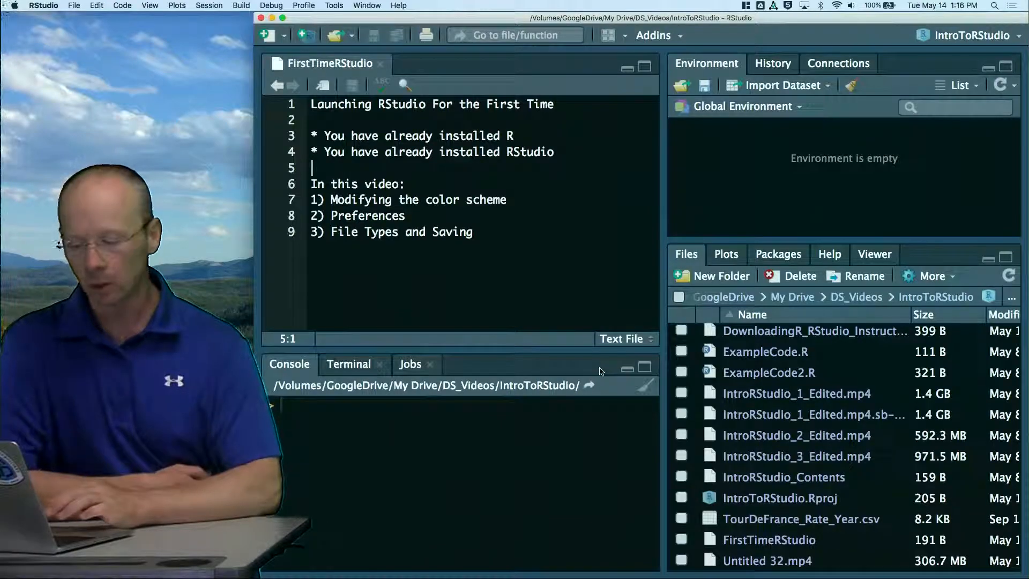
Create a new blank R script file alongside the open FirstTimeRStudio text file
left_click(75, 5)
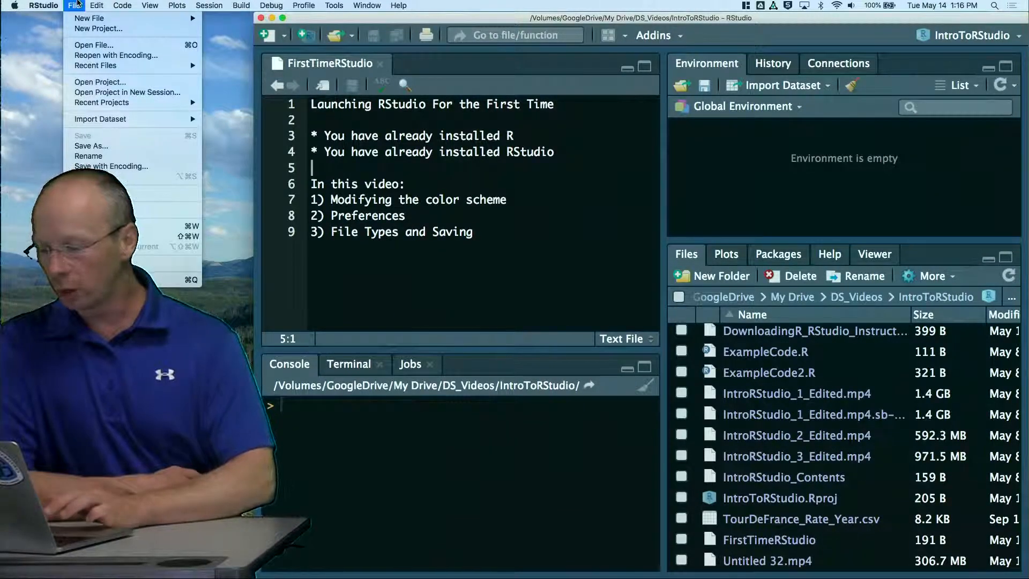
mouse_move(78, 20)
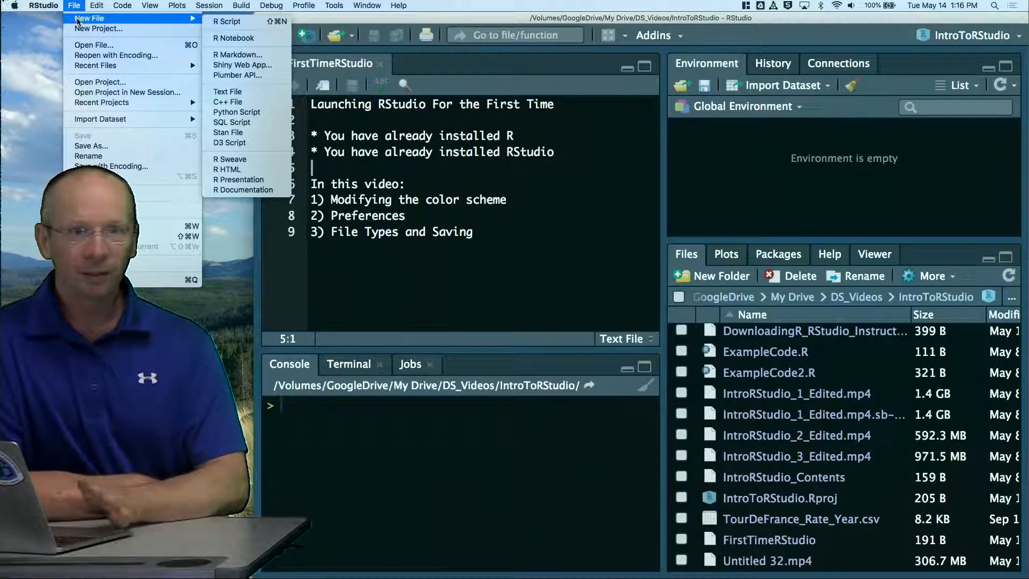
left_click(224, 22)
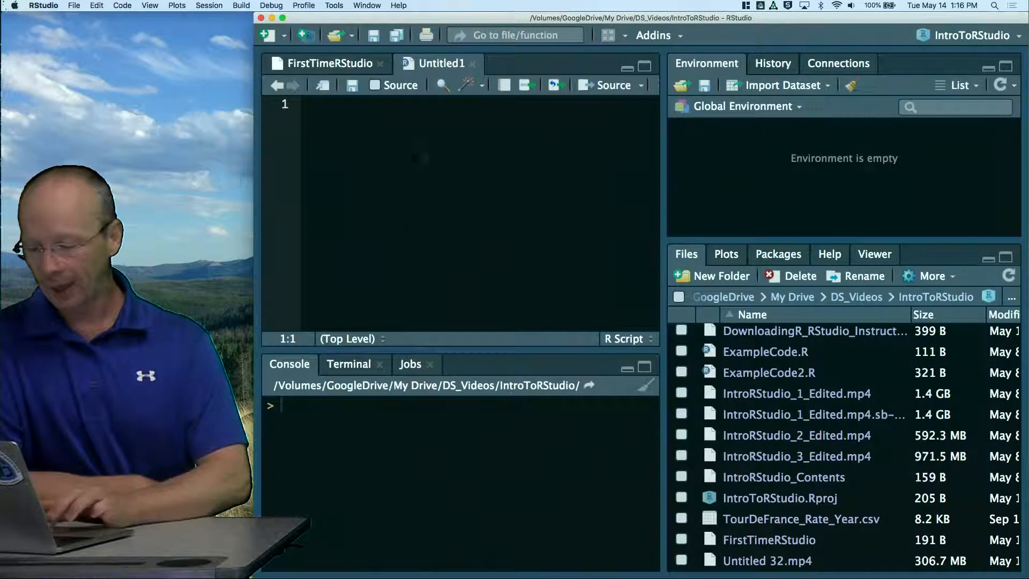
Write the line myvariable <- c(1,2,3) in the new script and run it in the console
type("c(1,2,3")
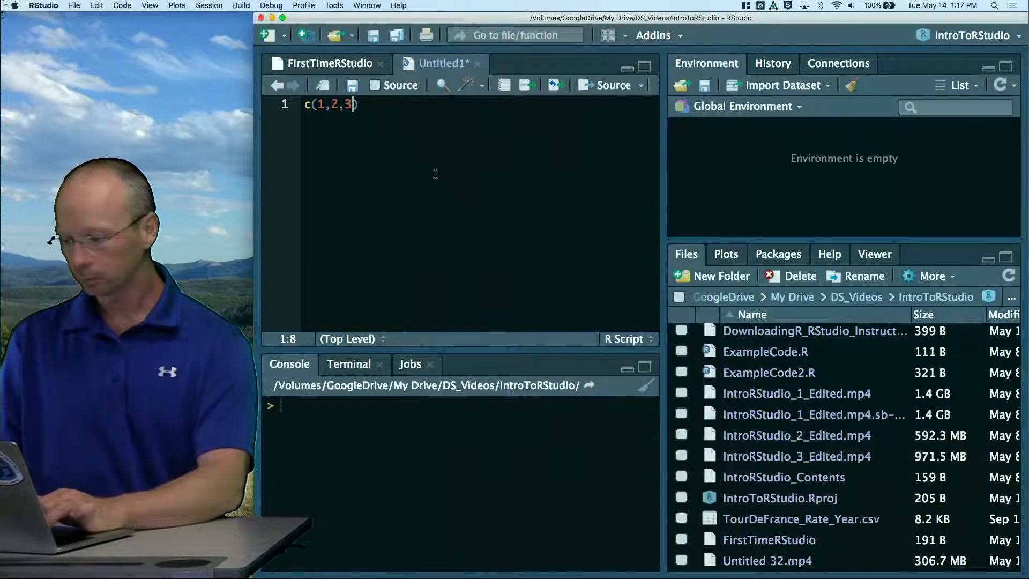
key("super+Left")
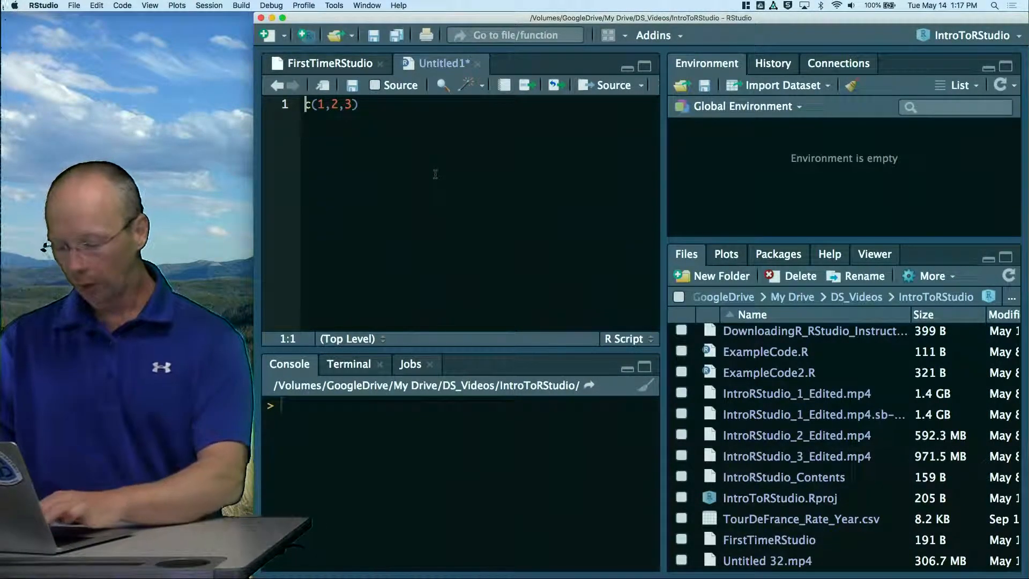
type("myvariable")
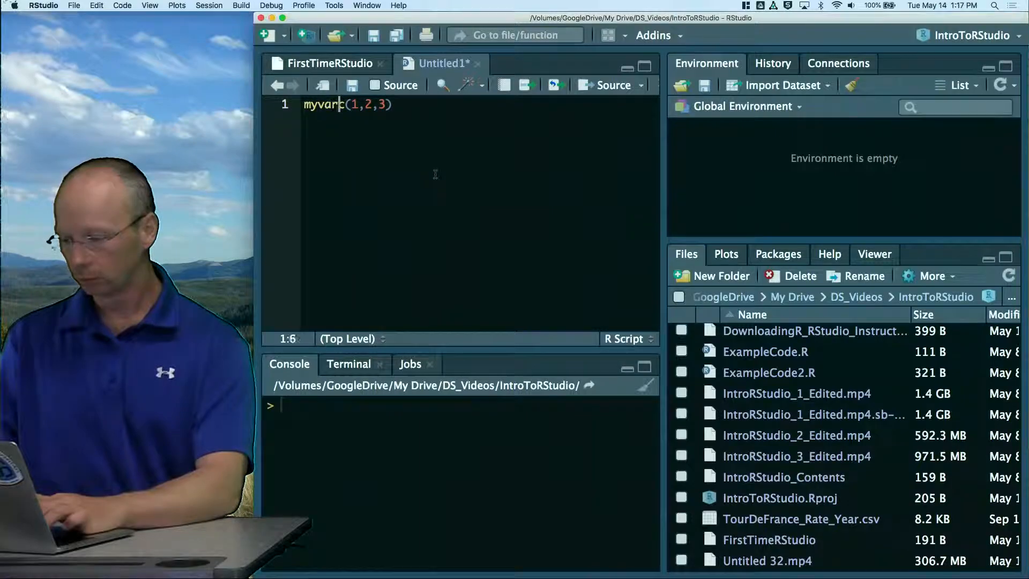
type(" <-")
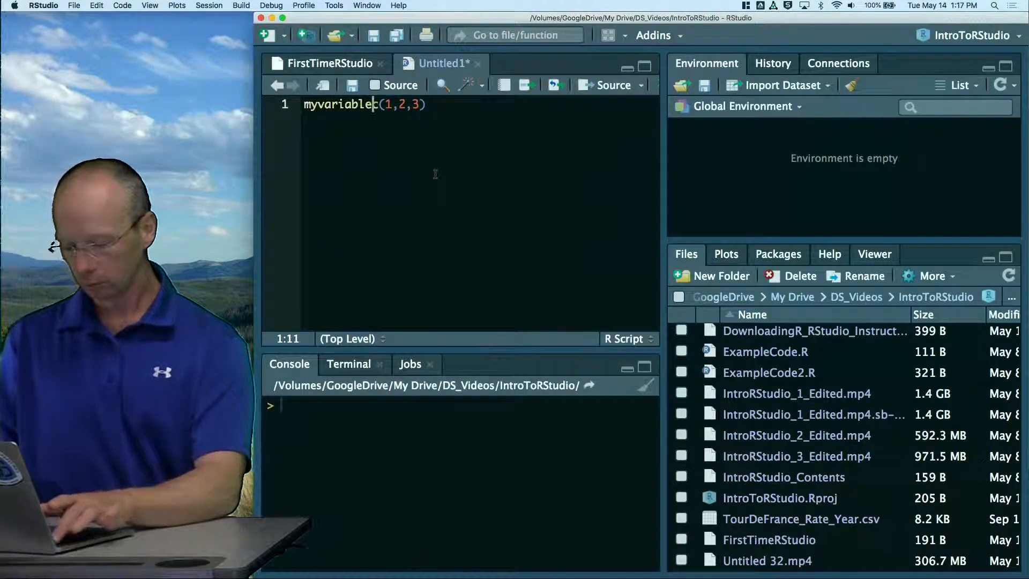
key("super+Return")
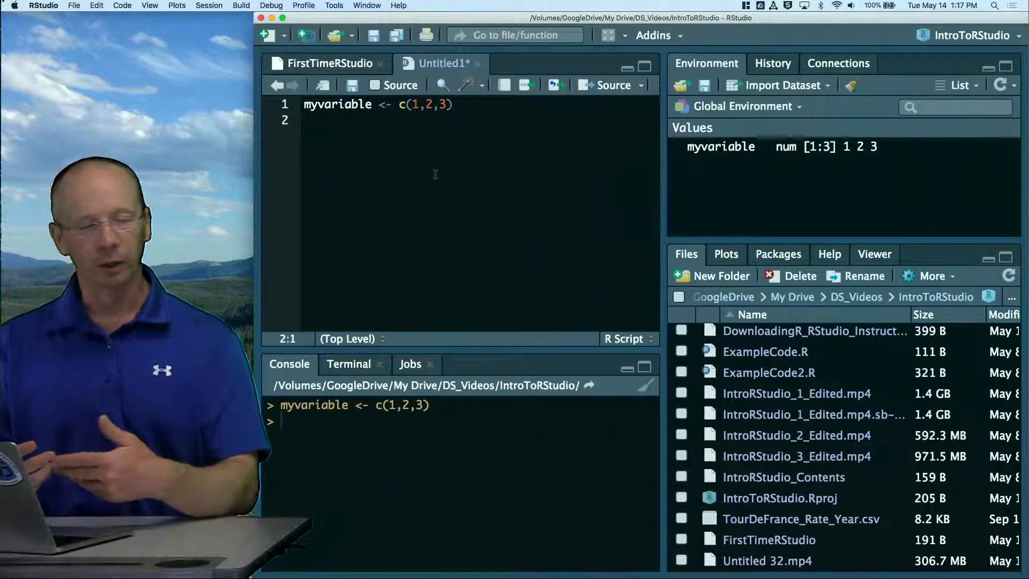
Add the line mean(mmyvariable) below the variable assignment and run it
type("mea")
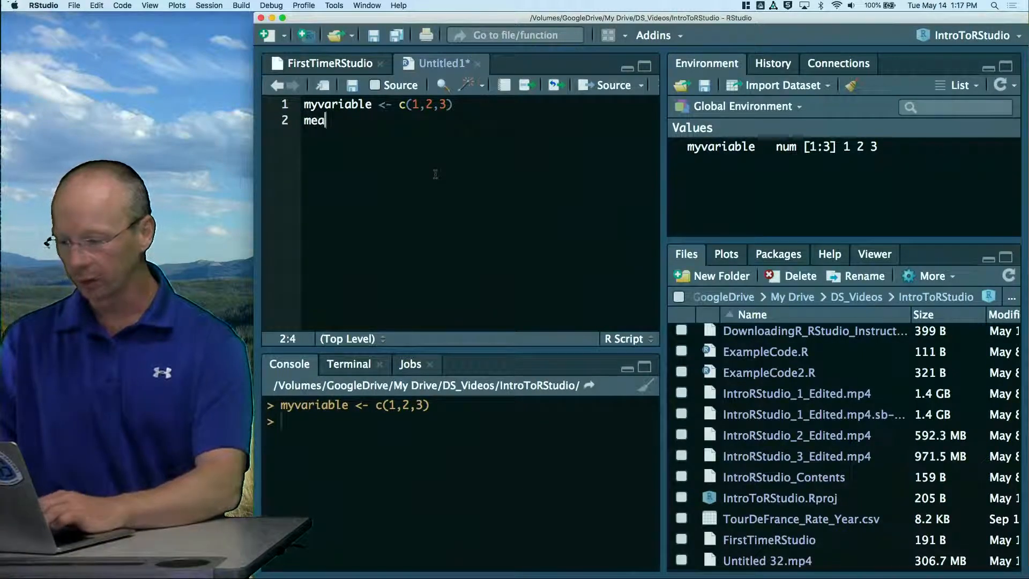
type("n(mmyvariable")
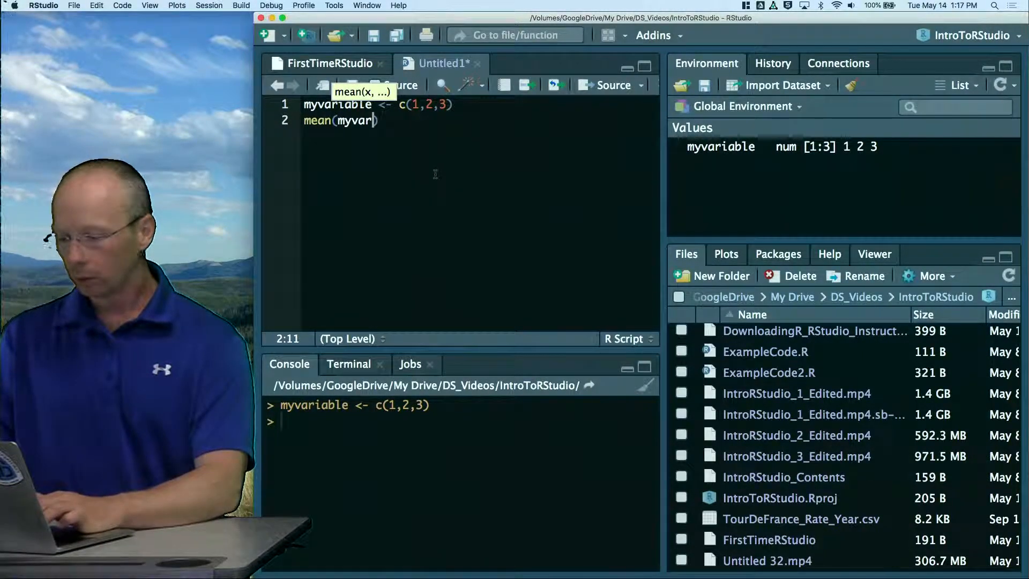
key("super+Return")
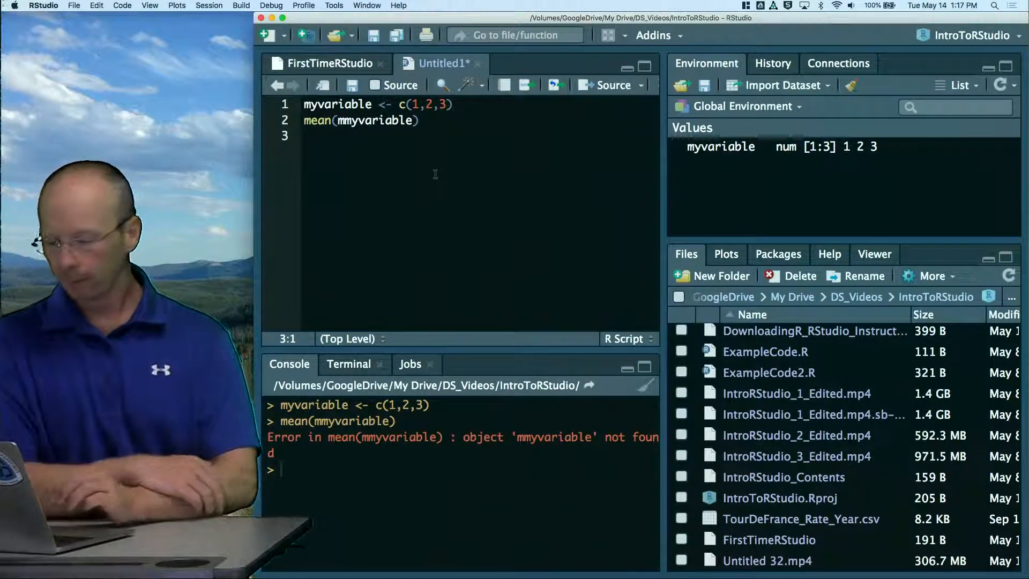
Rerun both script lines in order from the first, and close the untitled script without saving it
key("Up")
key("Up")
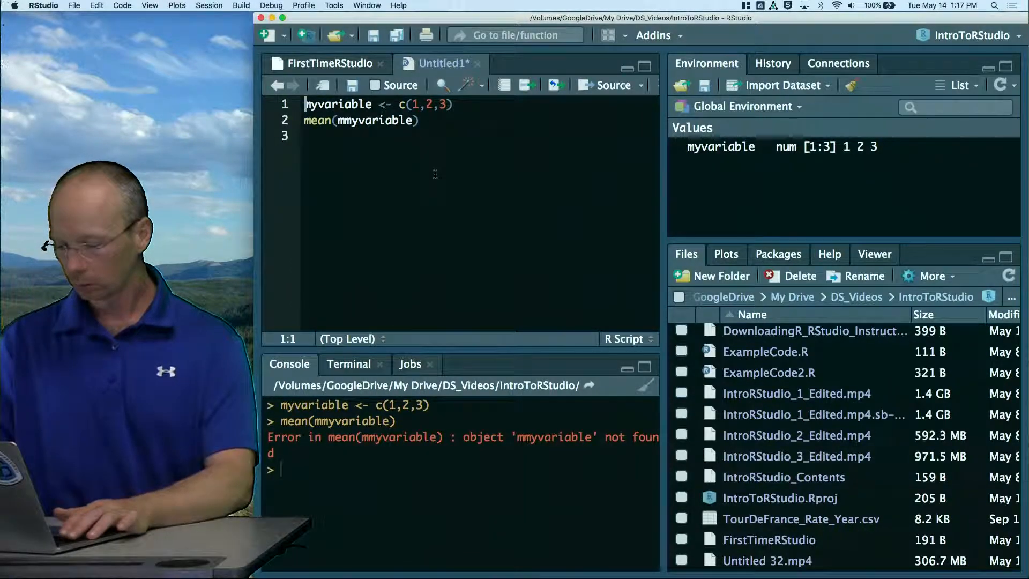
key("super+Return")
key("super+Return")
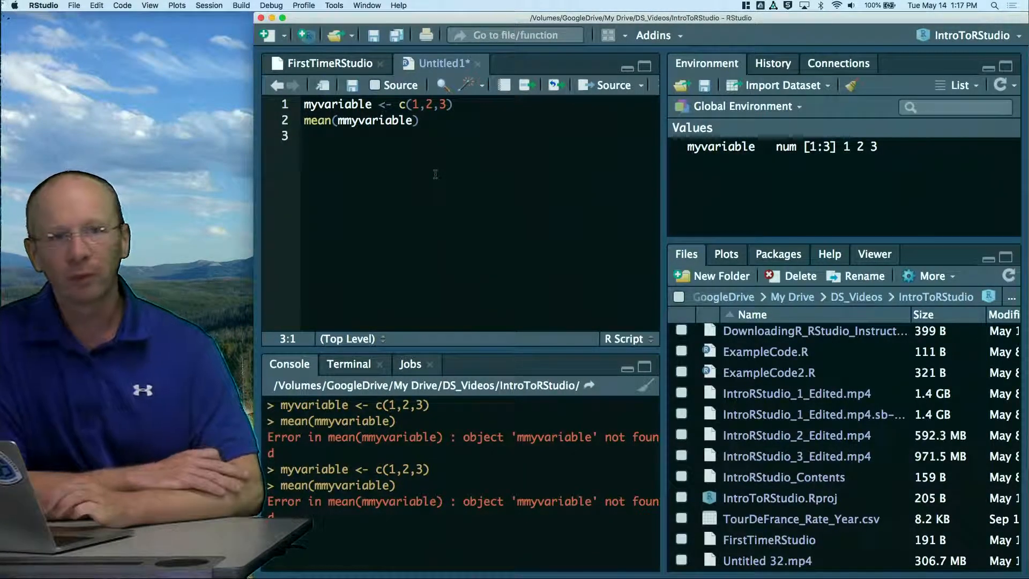
left_click(477, 64)
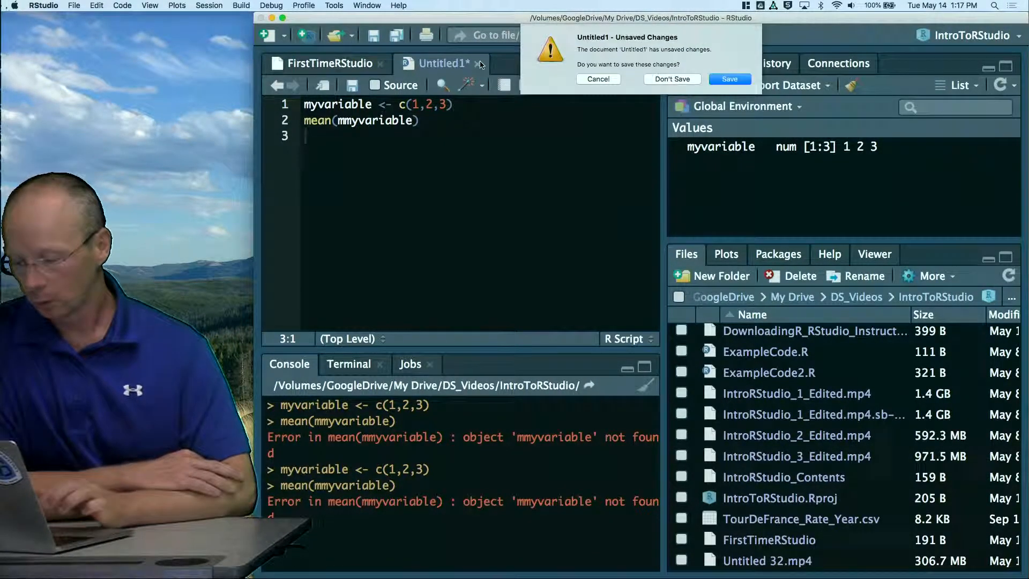
left_click(677, 80)
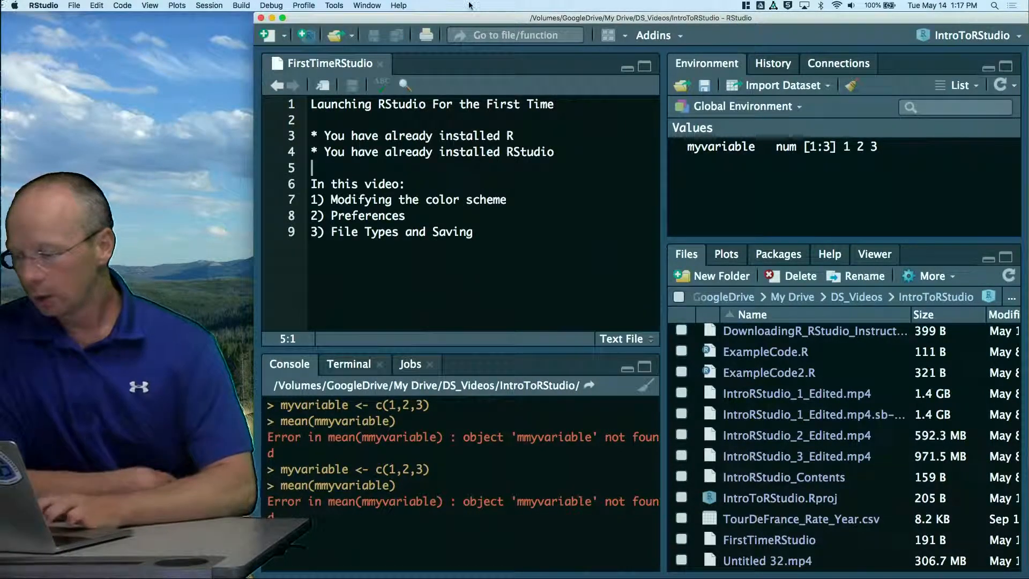
left_click(259, 5)
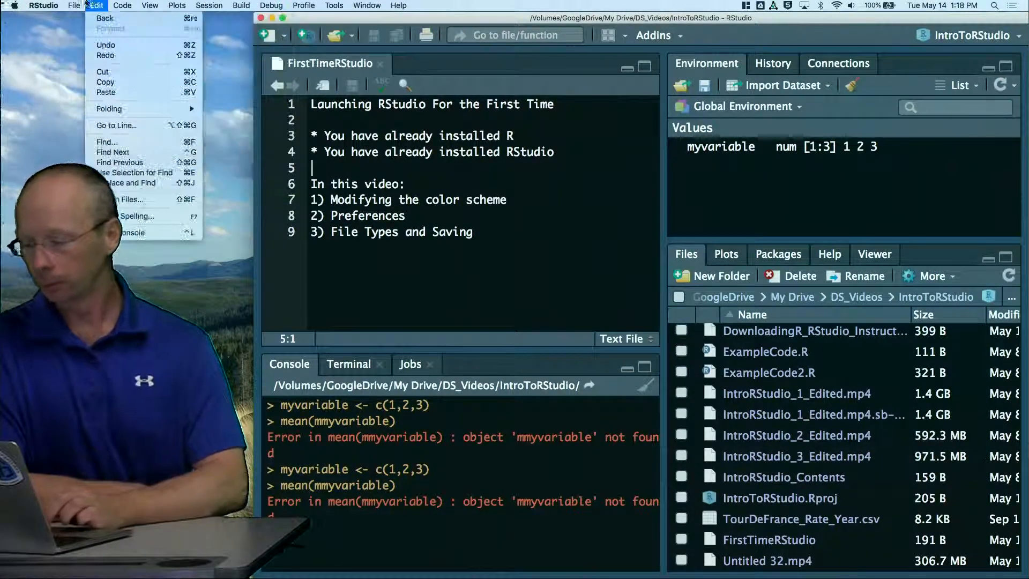
left_click(79, 4)
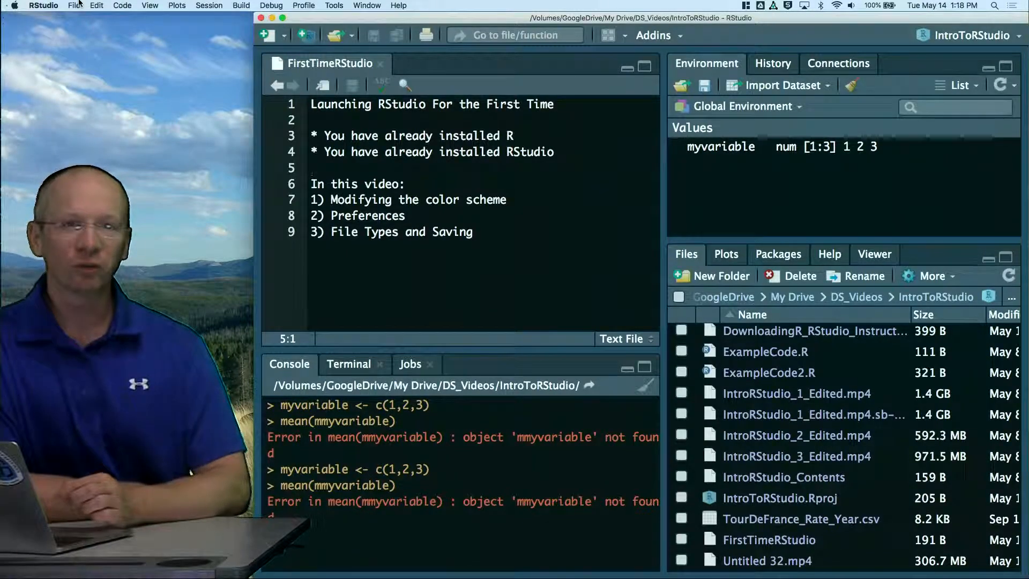